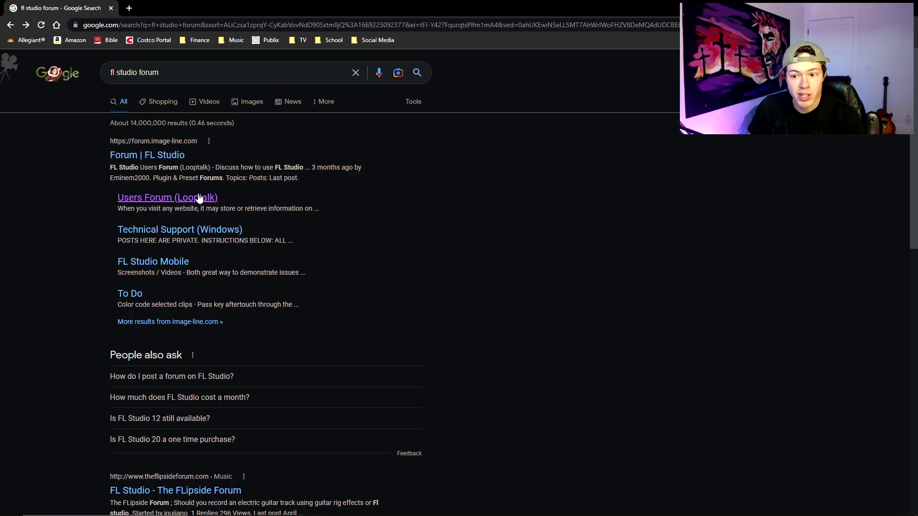
Open the Looptalk users forum and disable Dark Reader for the Image-Line site.
click(487, 283)
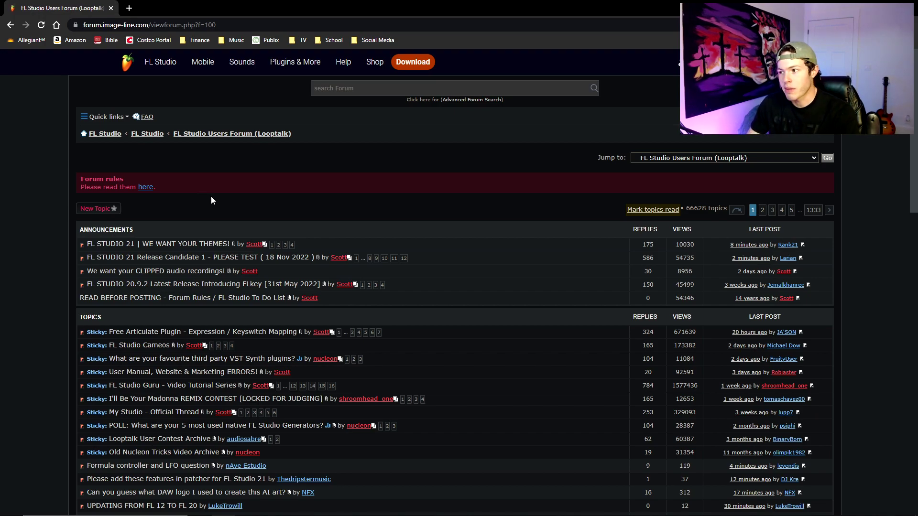
click(859, 25)
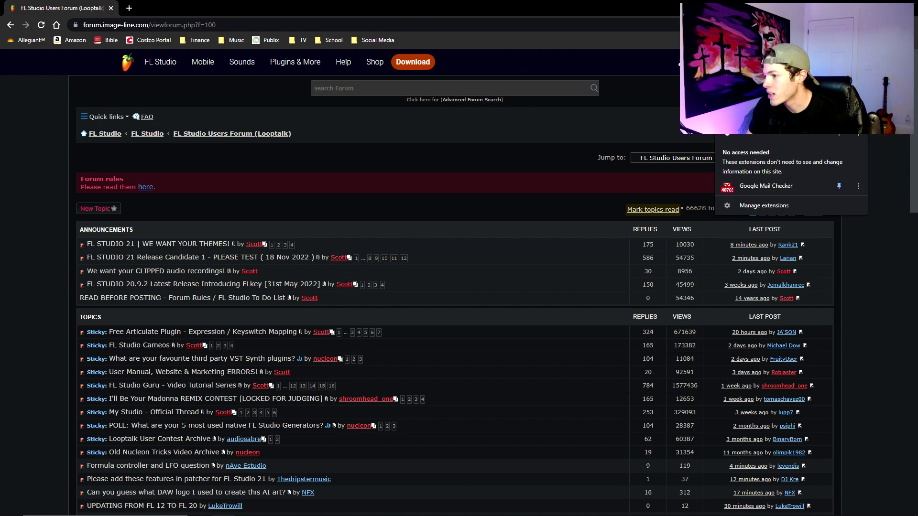
click(765, 122)
click(765, 58)
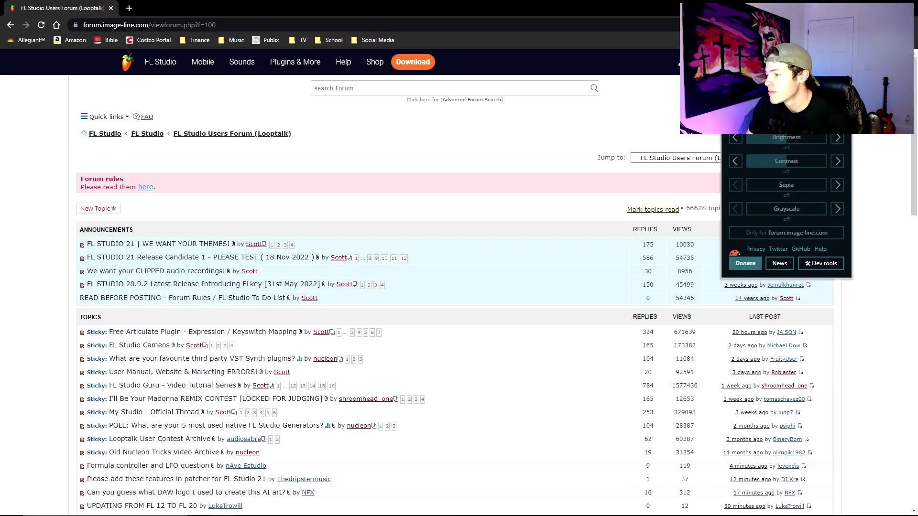
click(877, 243)
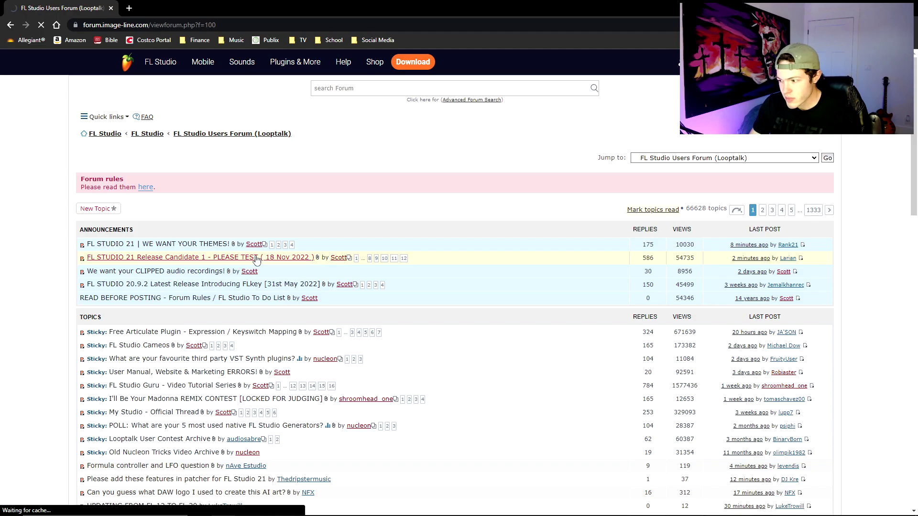
click(554, 258)
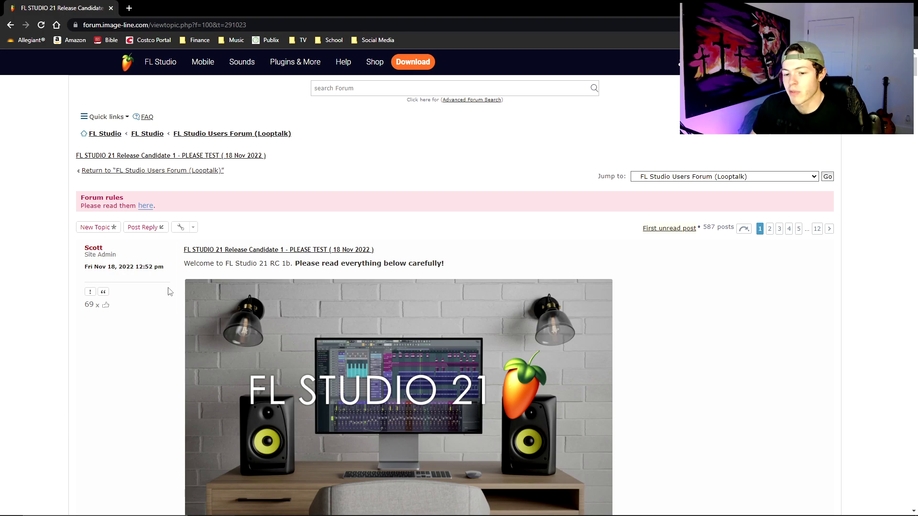
scroll(170, 291, down, 3)
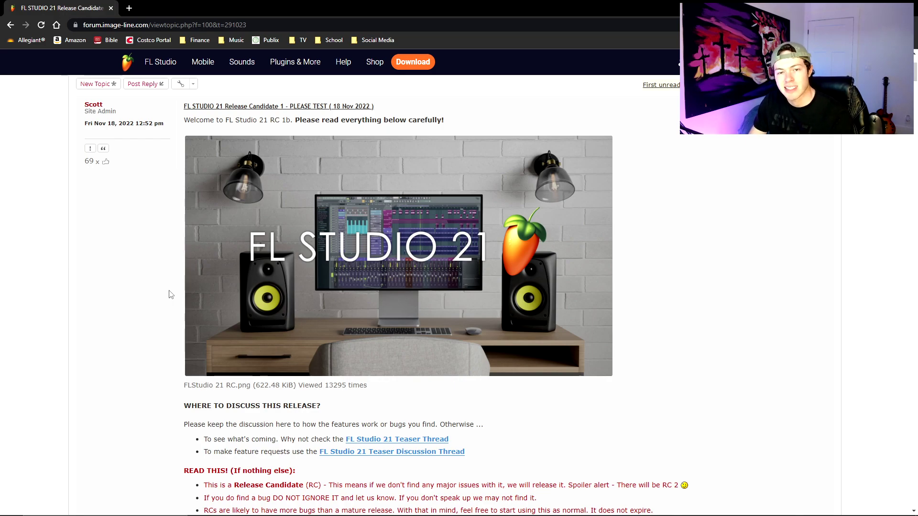
scroll(171, 295, down, 2)
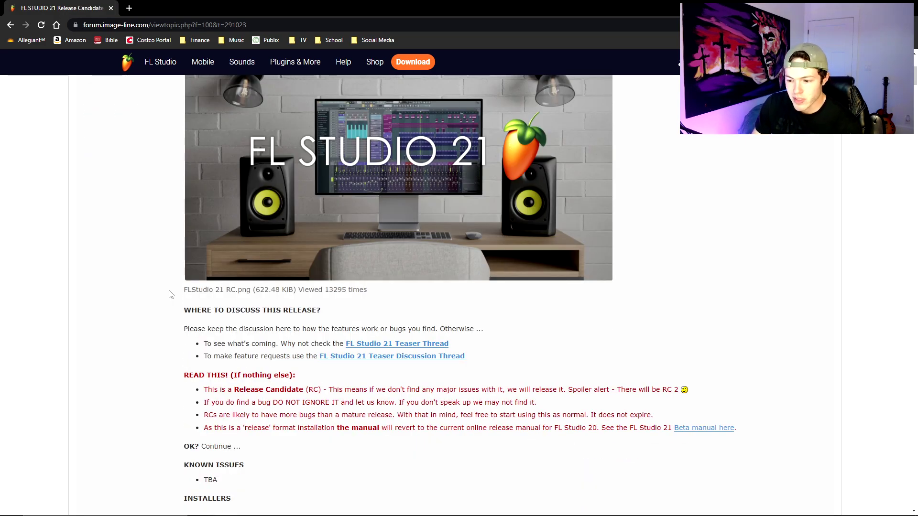
scroll(170, 294, up, 4)
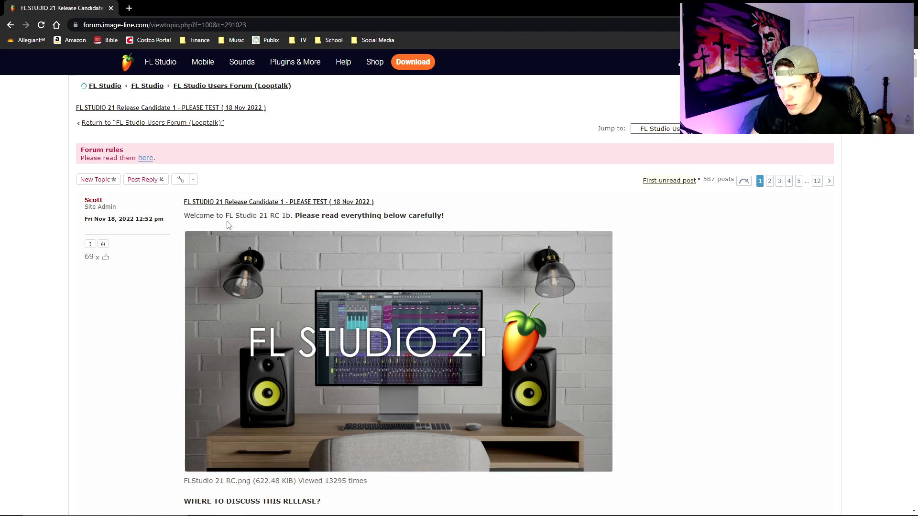
scroll(227, 224, down, 5)
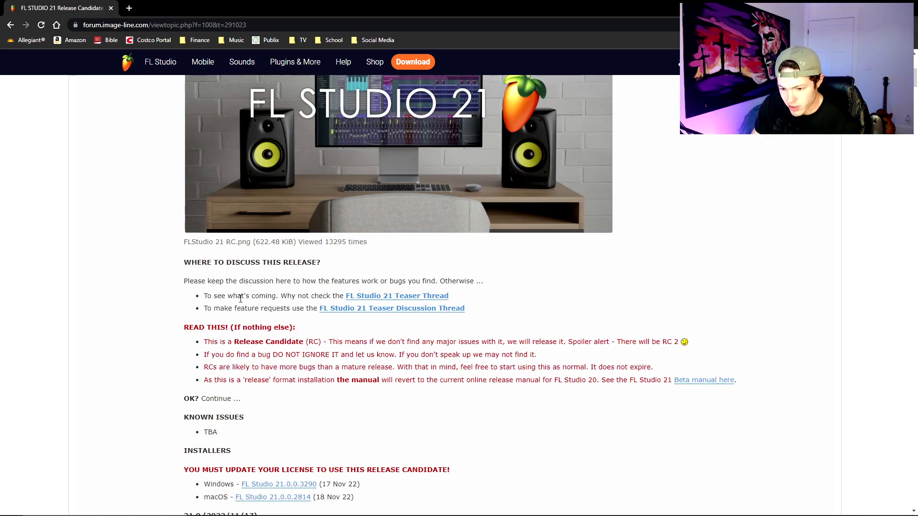
scroll(240, 298, down, 2)
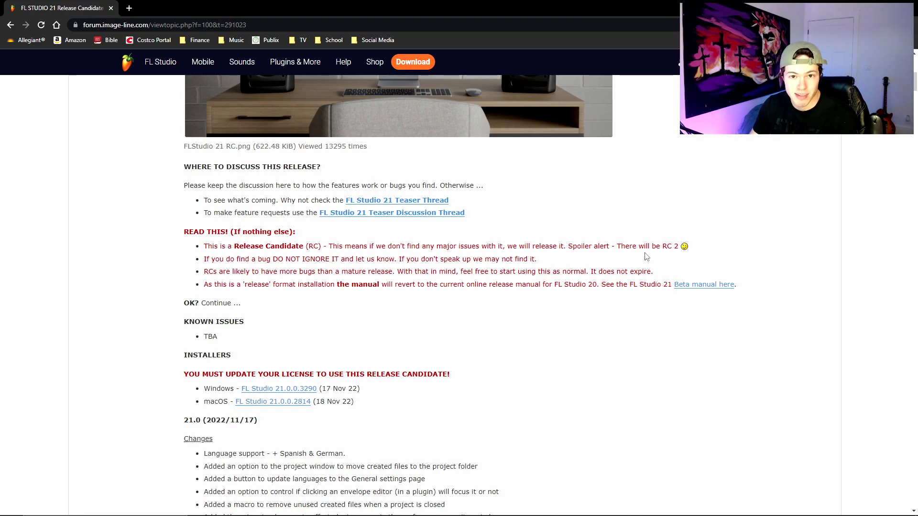
scroll(170, 283, down, 2)
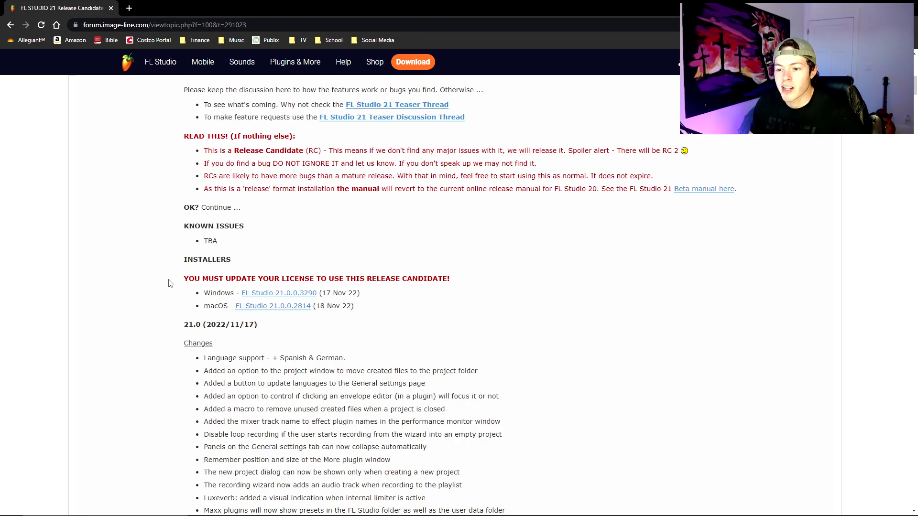
scroll(171, 283, up, 2)
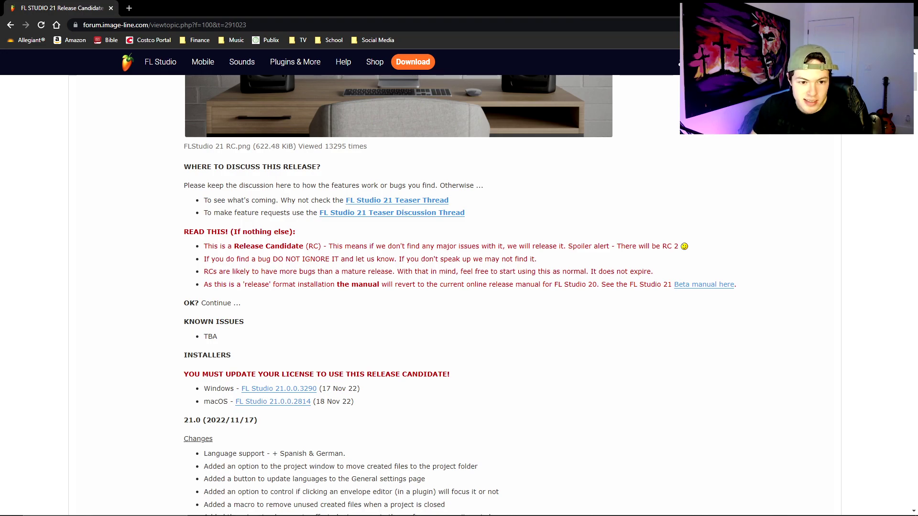
Locate the flstudio_win64 21.0.0.3290 installer in Downloads, then close the Explorer window.
key(alt+Tab)
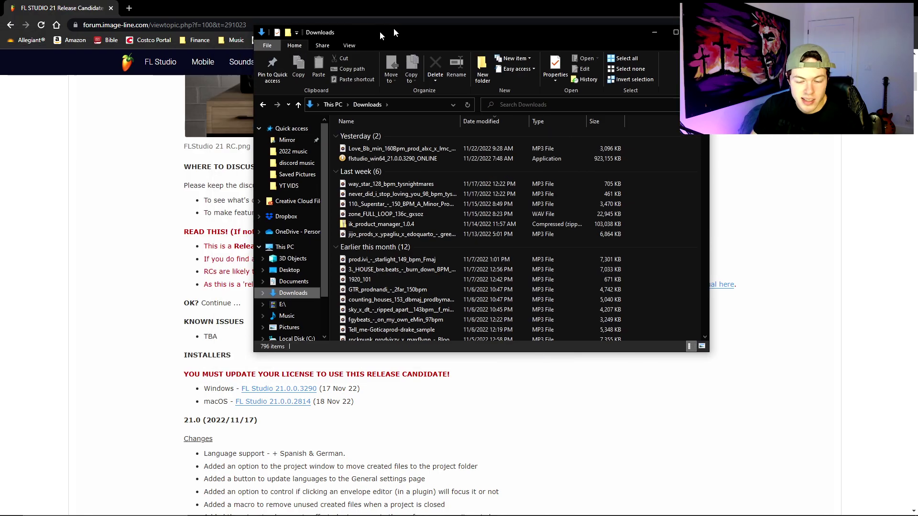
drag(380, 31, 317, 76)
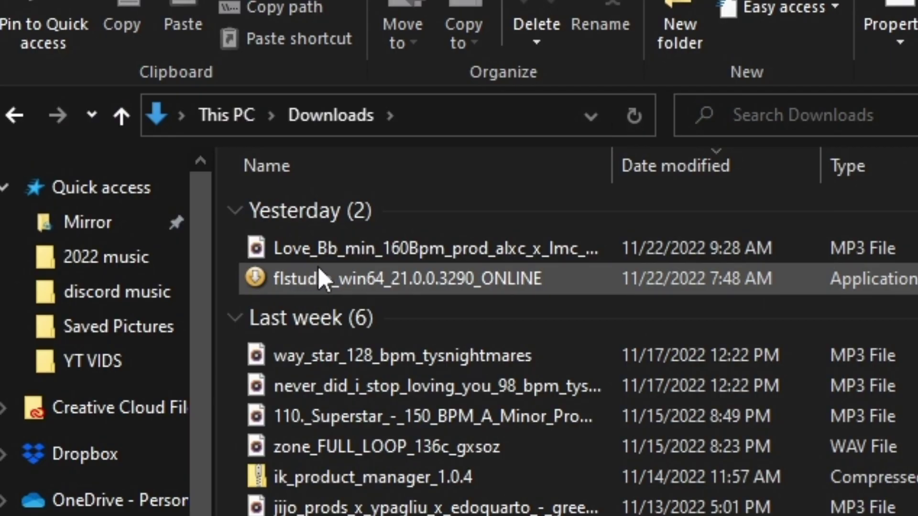
click(318, 274)
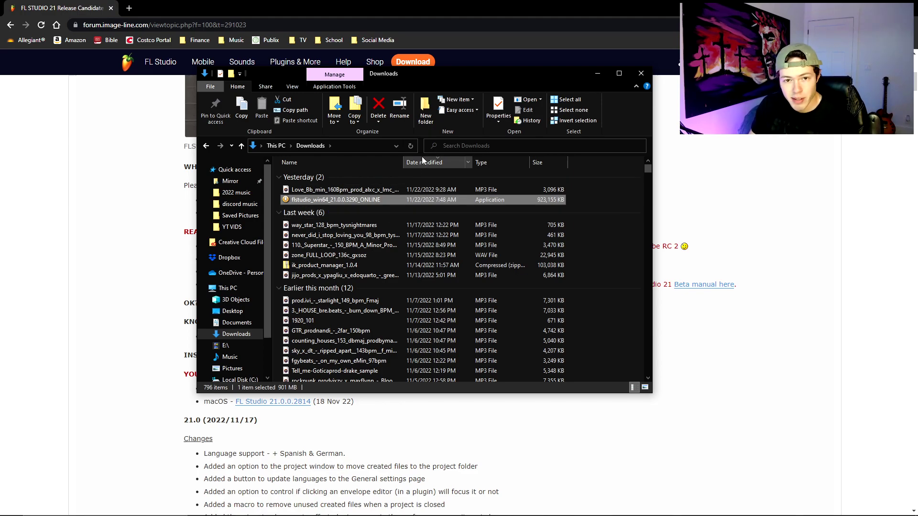
click(641, 71)
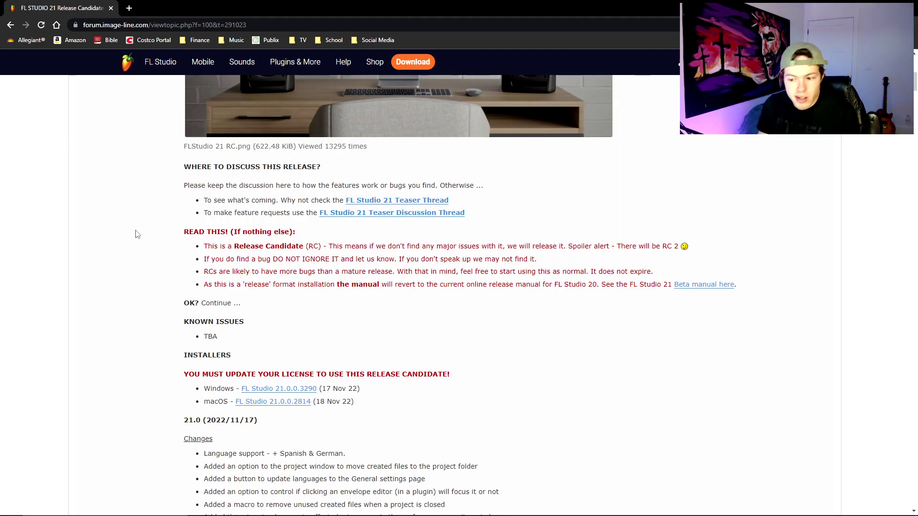
scroll(137, 236, down, 2)
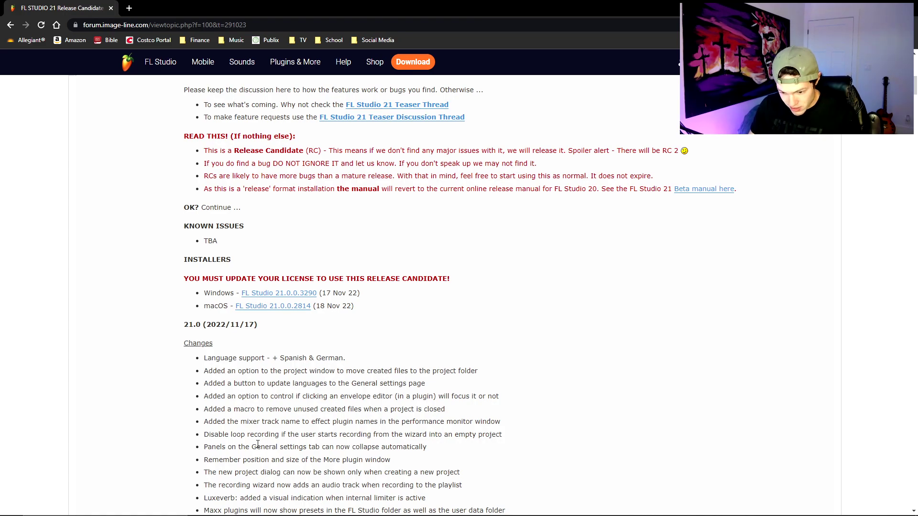
key(super)
Switch to FL Studio 21 and confirm under Help > Unlock FL Studio that it is registered.
click(340, 507)
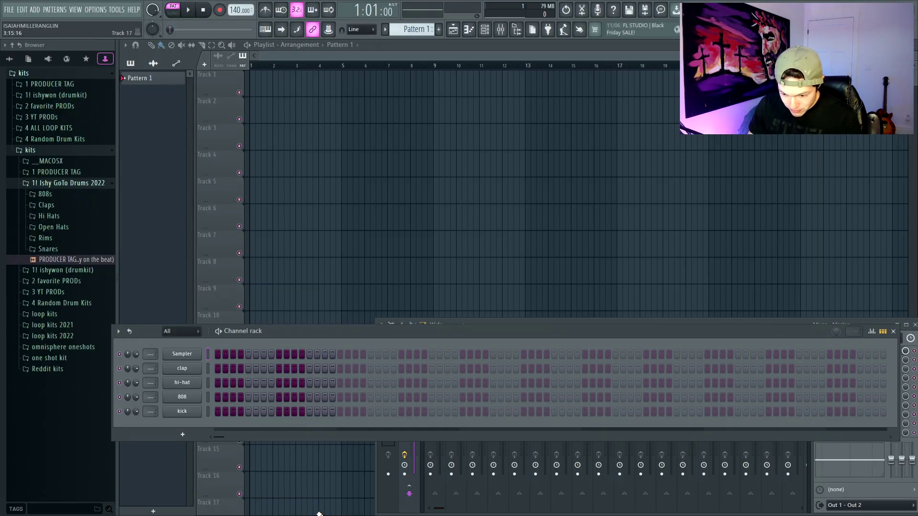
click(103, 10)
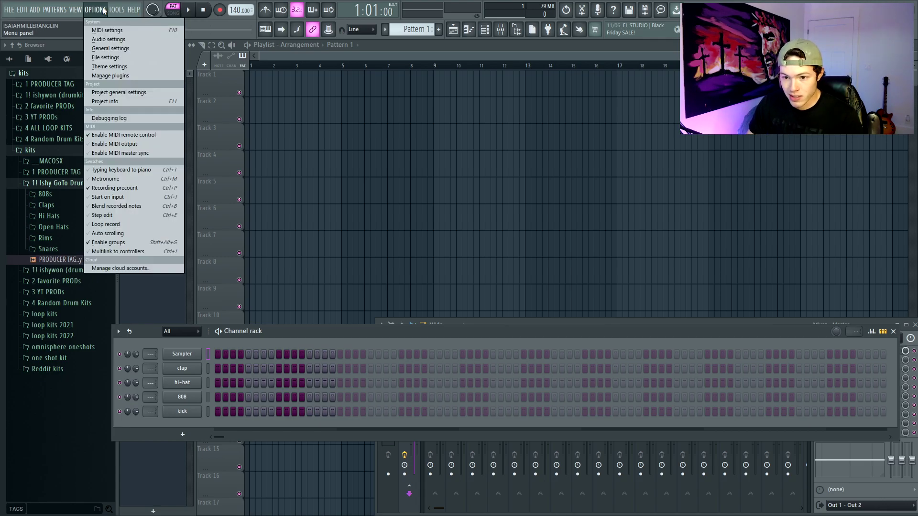
mouse_move(112, 10)
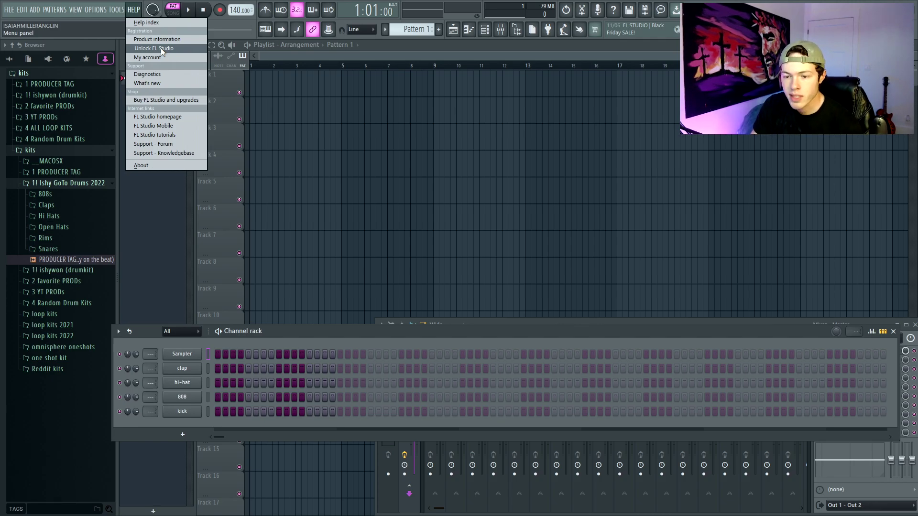
click(161, 48)
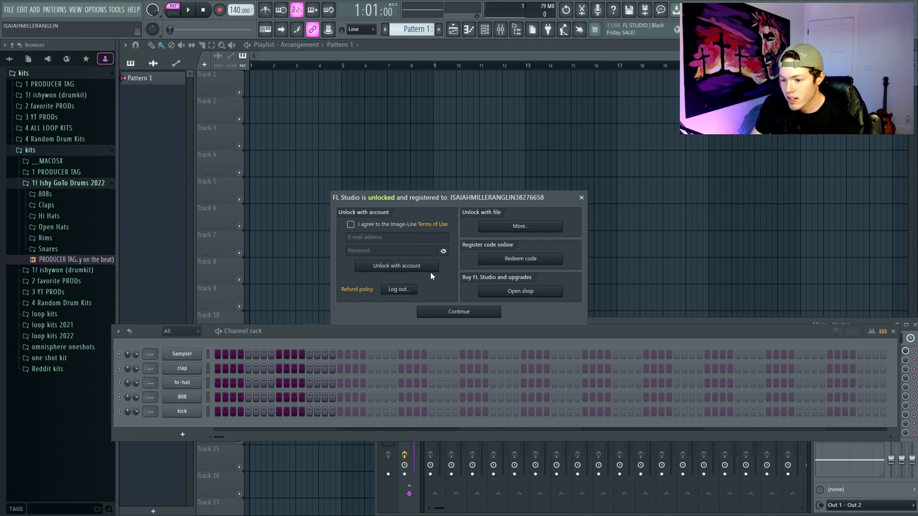
click(581, 197)
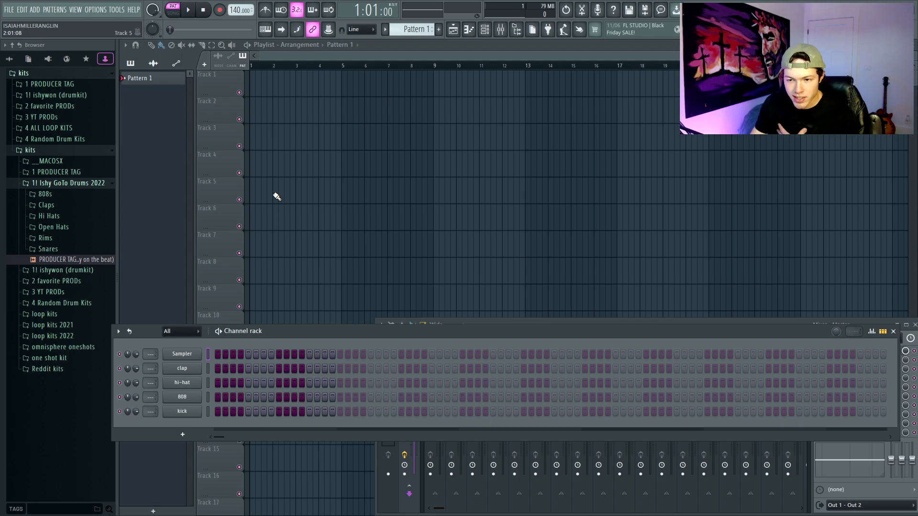
Scroll the Start menu to the Image-Line folder and expand it to list FL Studio 20 and 21.
key(super)
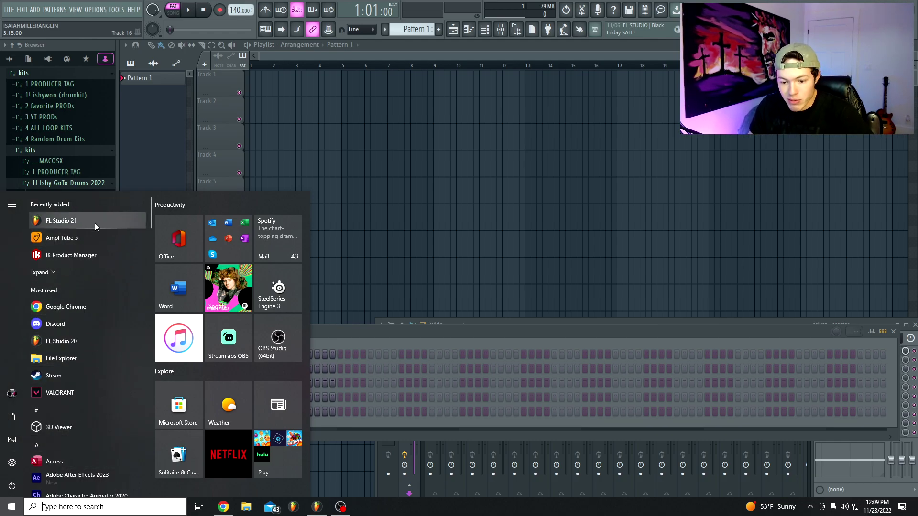
scroll(75, 343, down, 10)
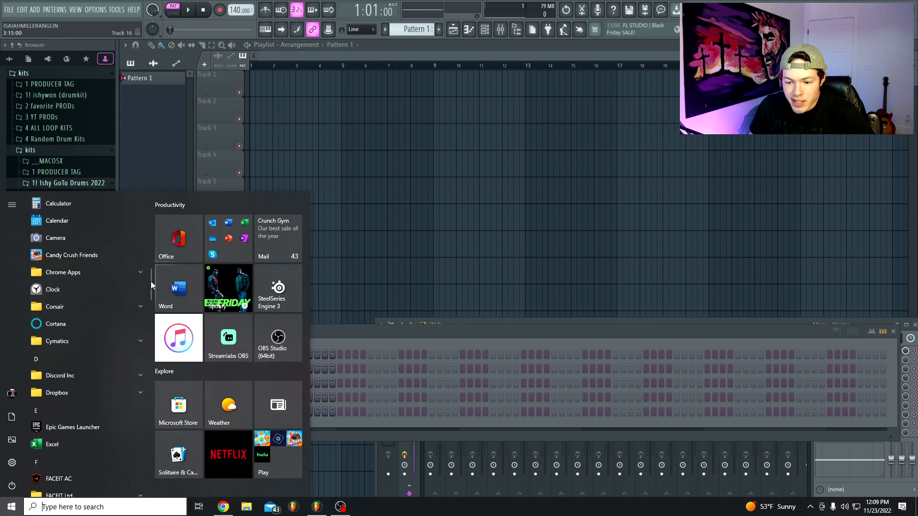
drag(151, 281, 148, 322)
click(72, 429)
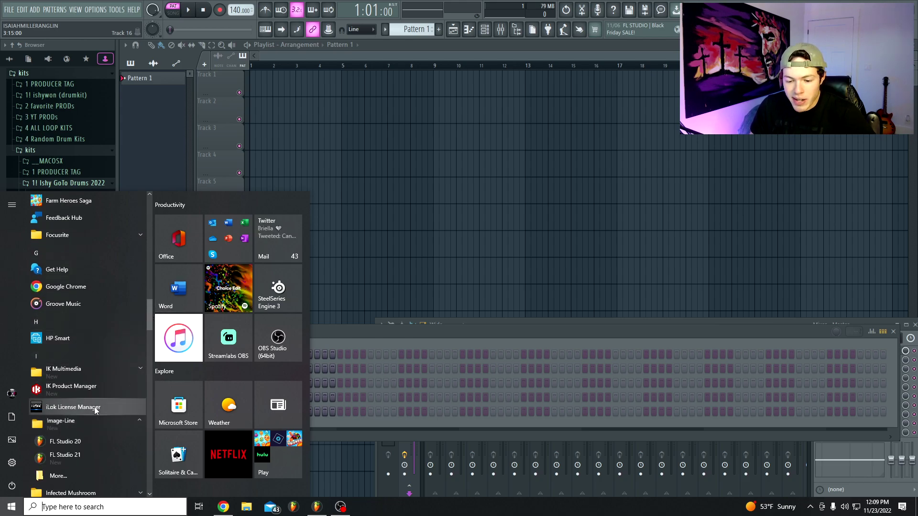
scroll(110, 359, down, 3)
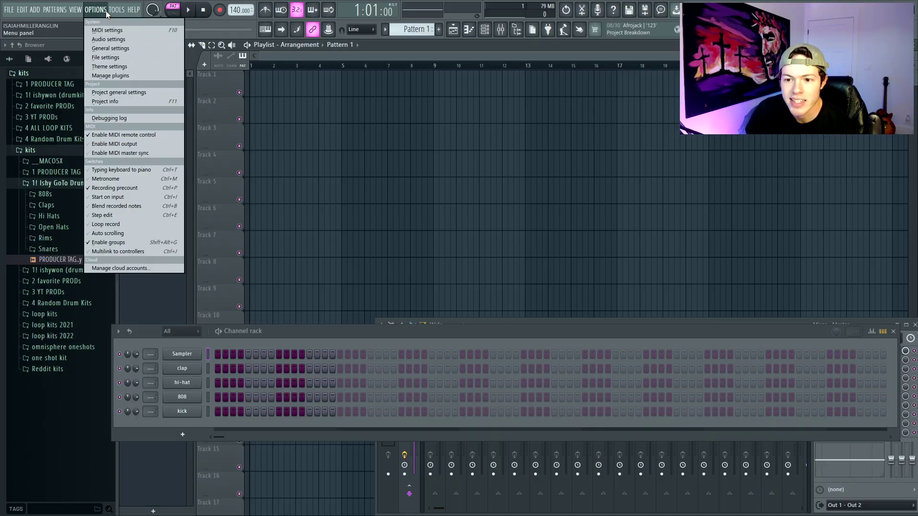
Open Theme settings from Options and apply the Dark orange preset.
click(146, 68)
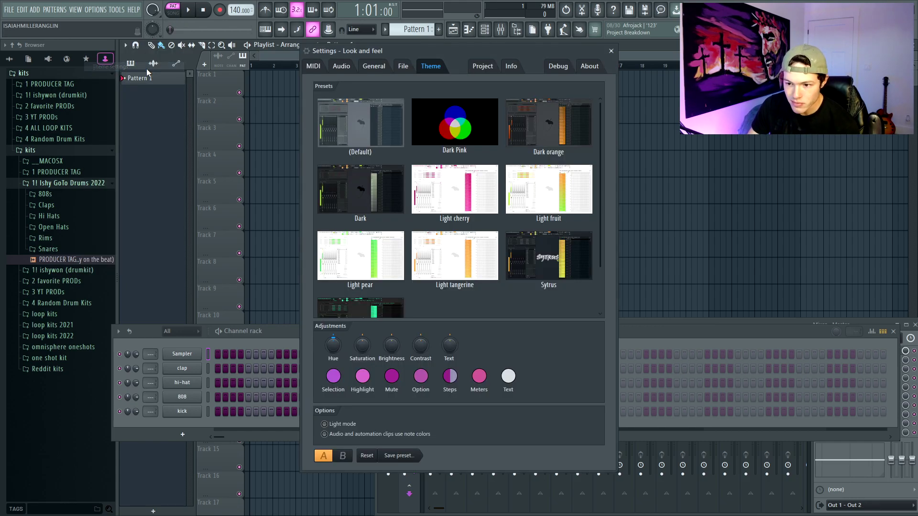
scroll(460, 295, down, 1)
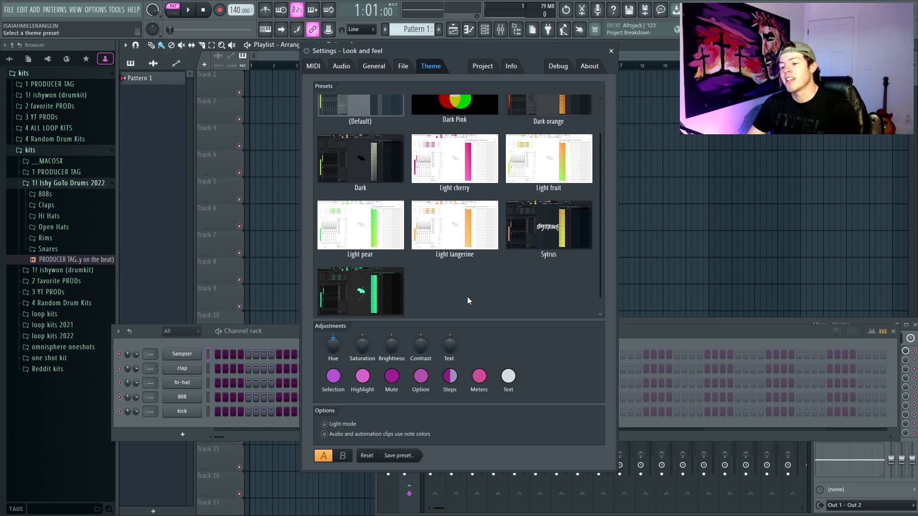
scroll(507, 292, up, 1)
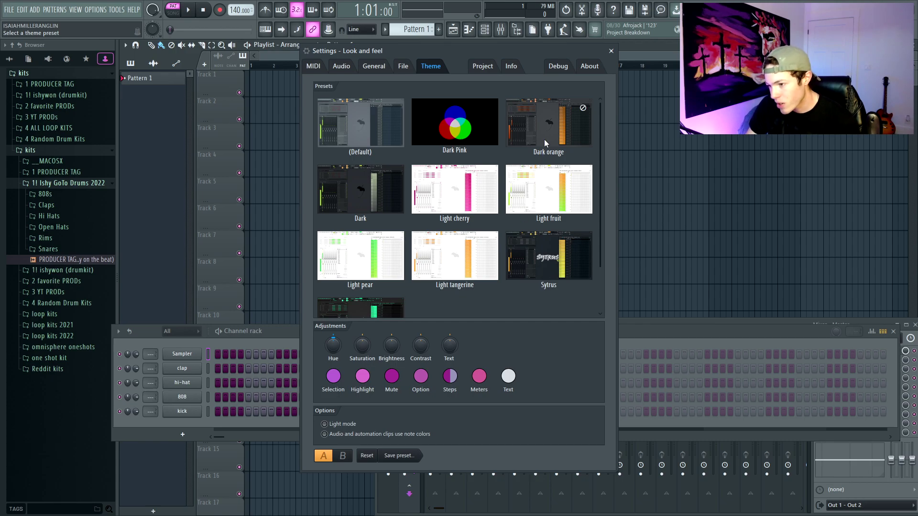
click(544, 127)
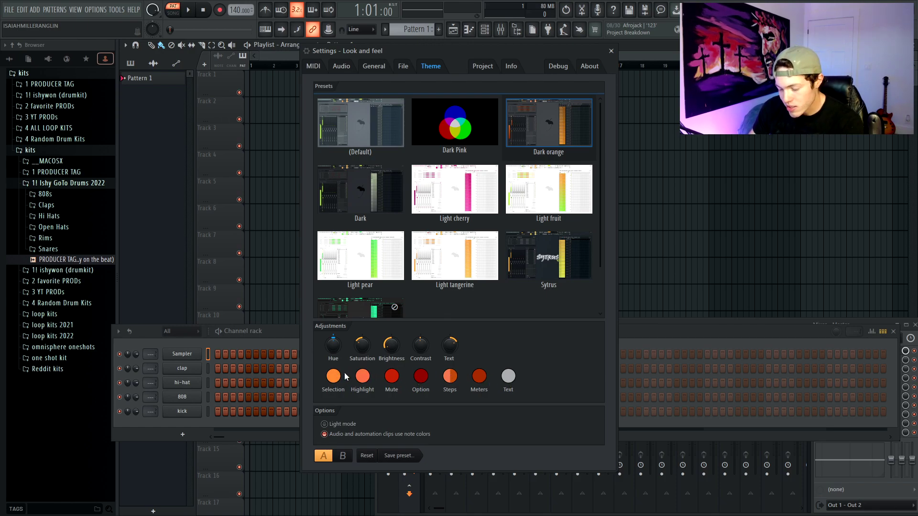
Set the theme's Selection colour to light green.
click(421, 376)
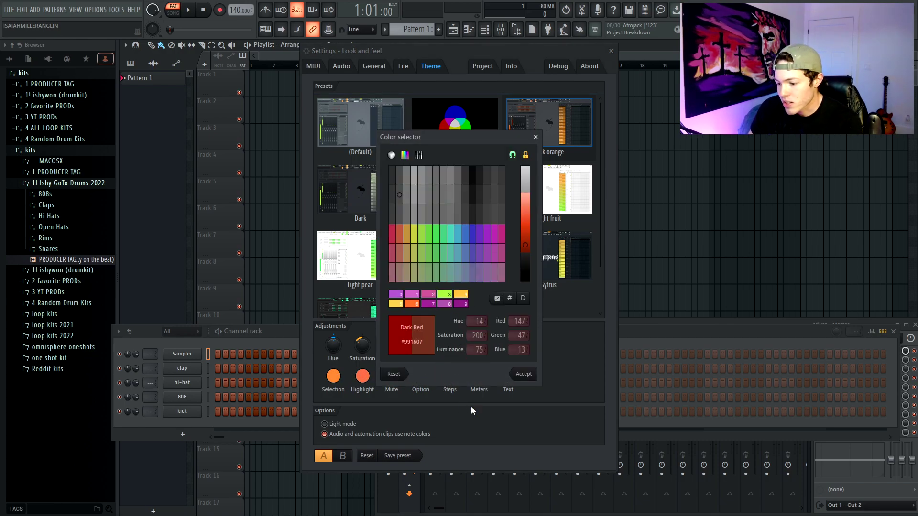
click(535, 137)
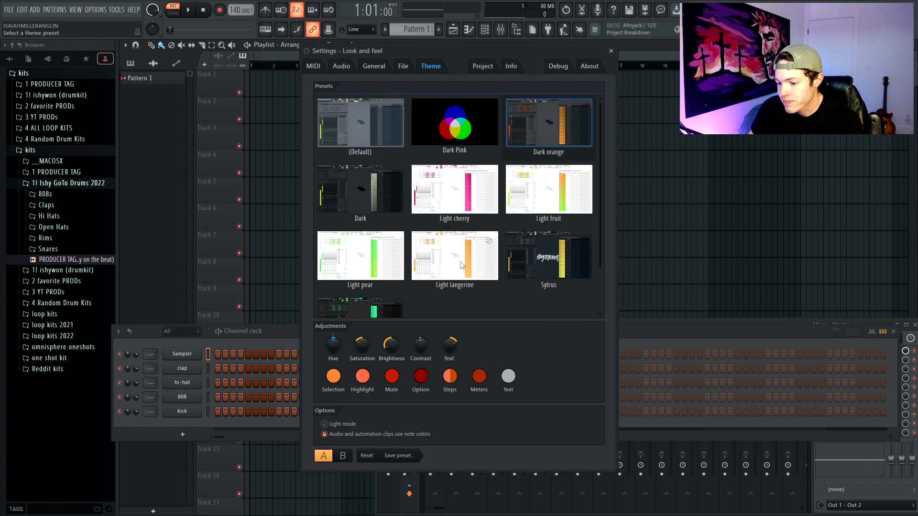
click(334, 377)
click(434, 252)
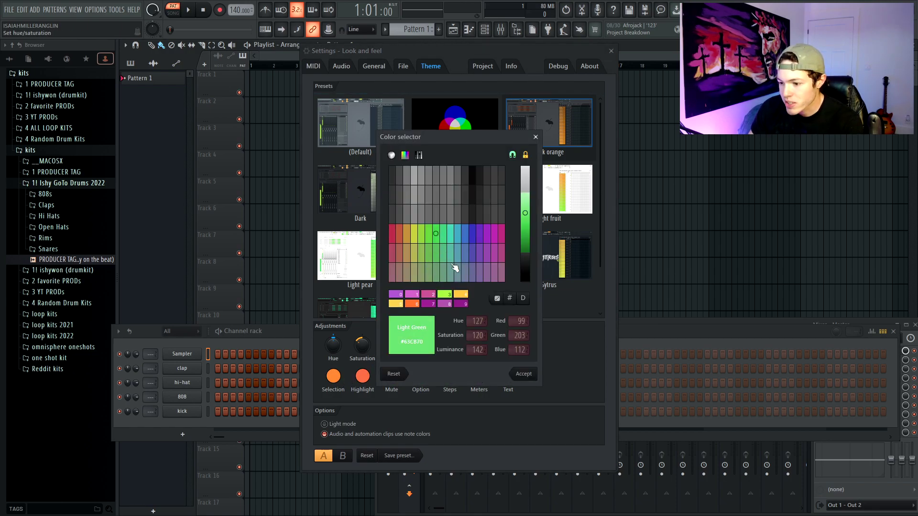
click(522, 374)
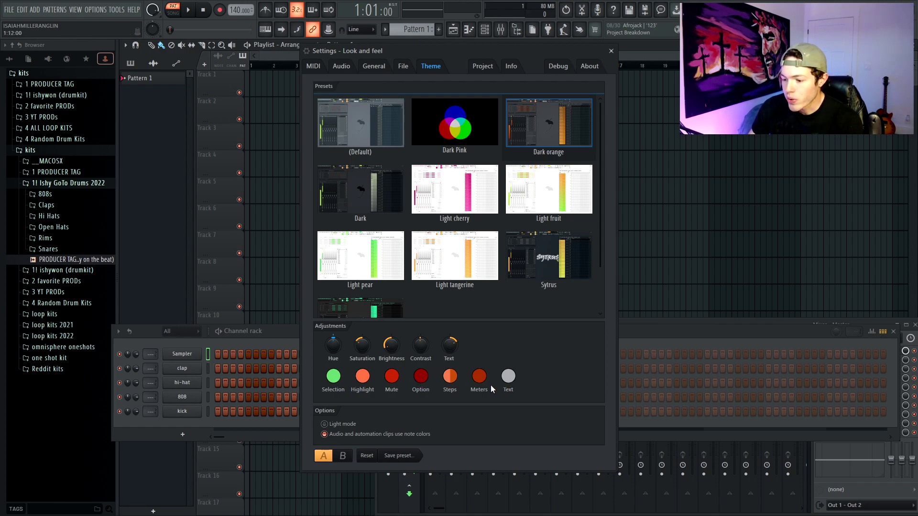
Set the theme's Text colour to purple #7A7AD3.
click(507, 378)
click(472, 234)
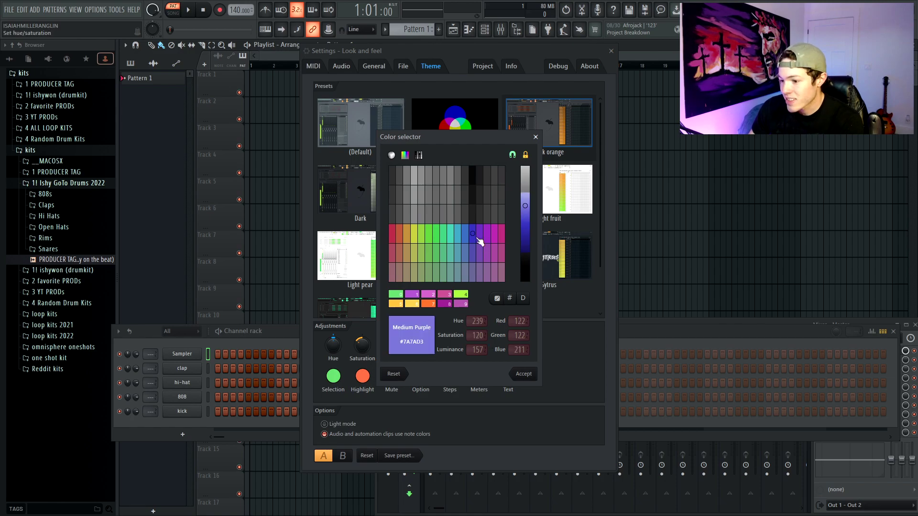
click(528, 376)
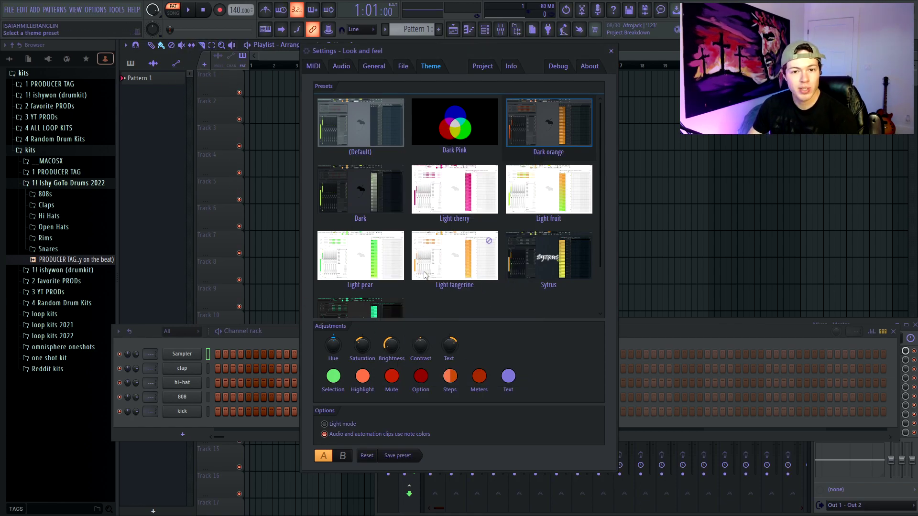
Apply the Dark Pink preset, close Settings and bring the mixer to the front.
click(463, 135)
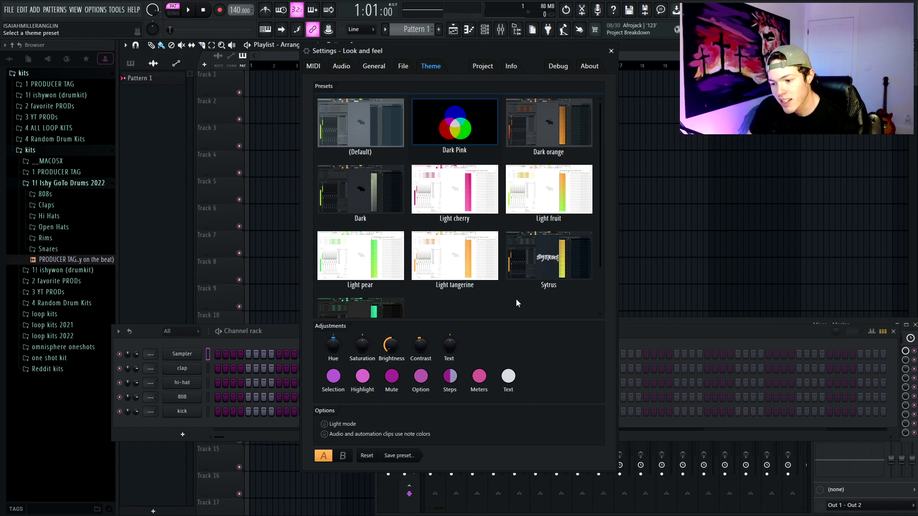
click(611, 51)
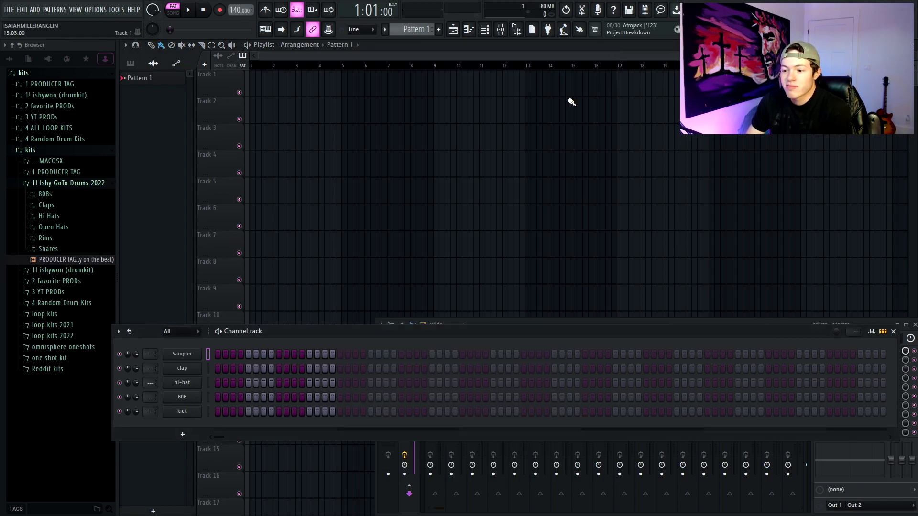
click(512, 323)
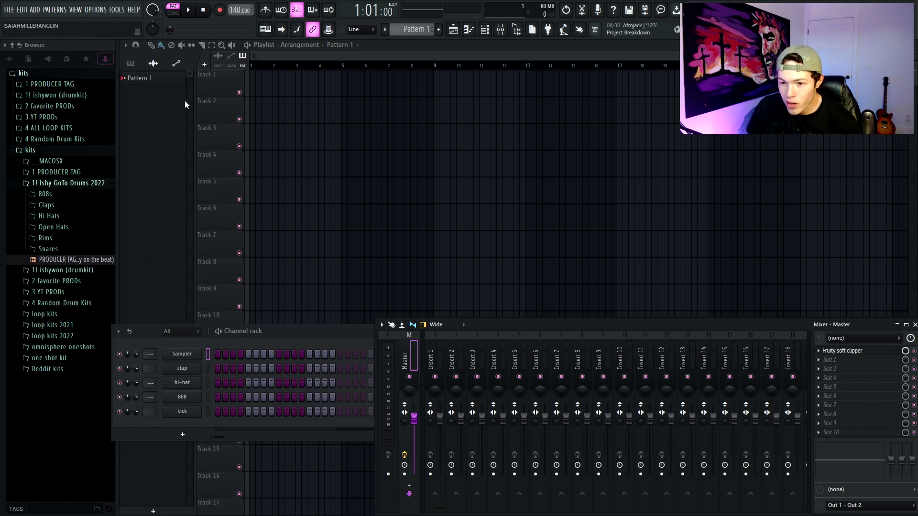
Open the theme settings from Options and apply the Light fruit preset.
click(93, 13)
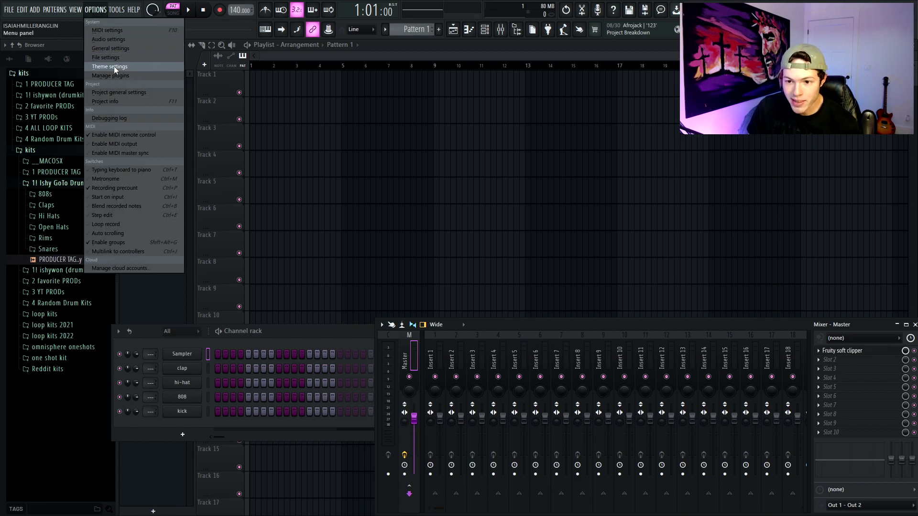
click(114, 66)
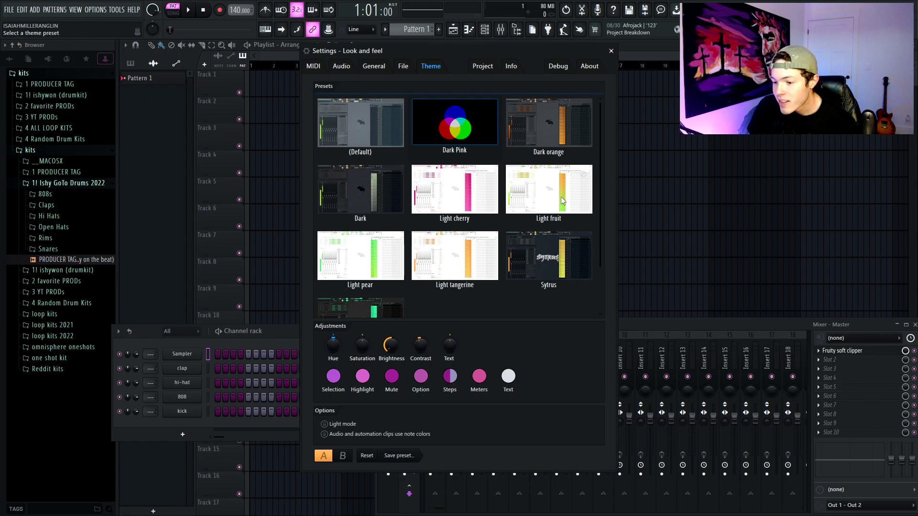
click(553, 205)
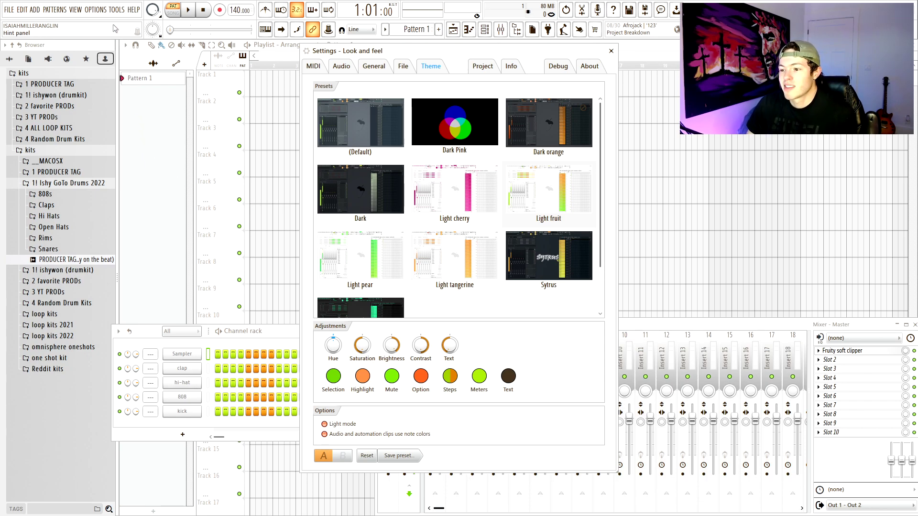
Close and reopen the theme settings, then apply the Ultra Green preset.
click(100, 10)
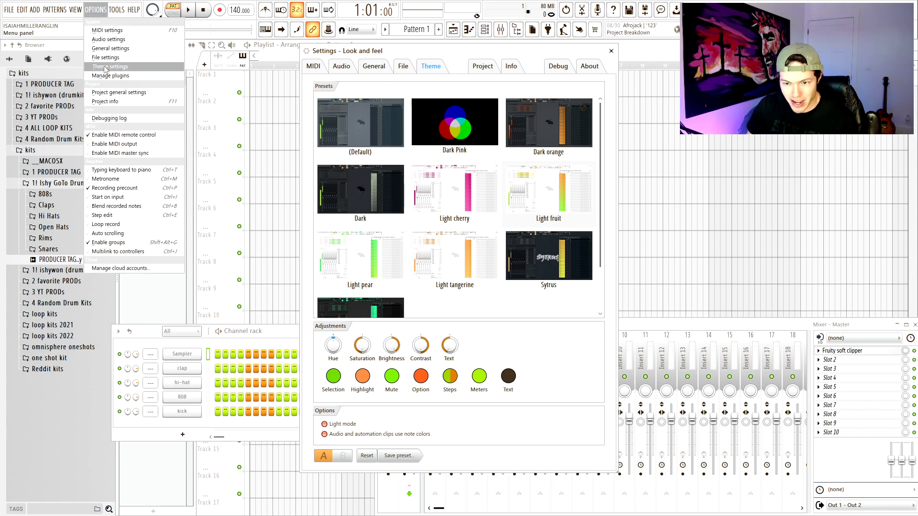
click(106, 68)
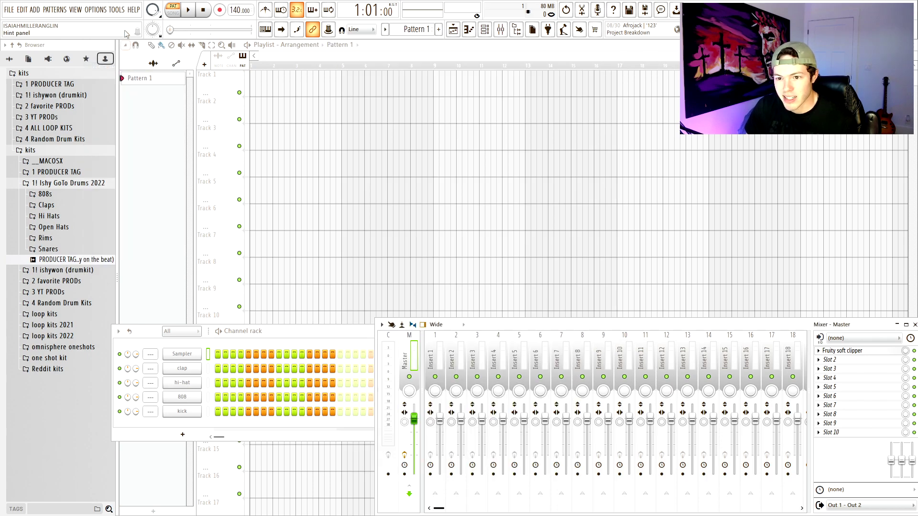
click(98, 11)
click(122, 68)
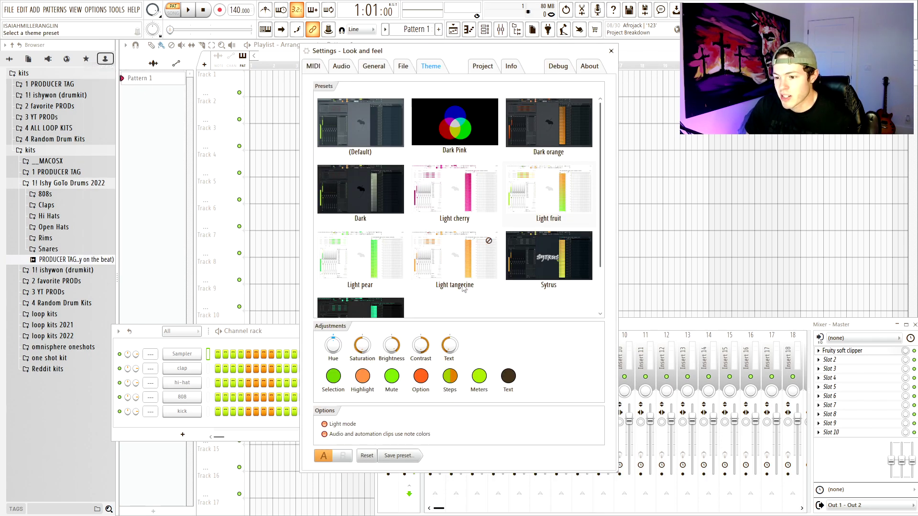
scroll(480, 267, down, 2)
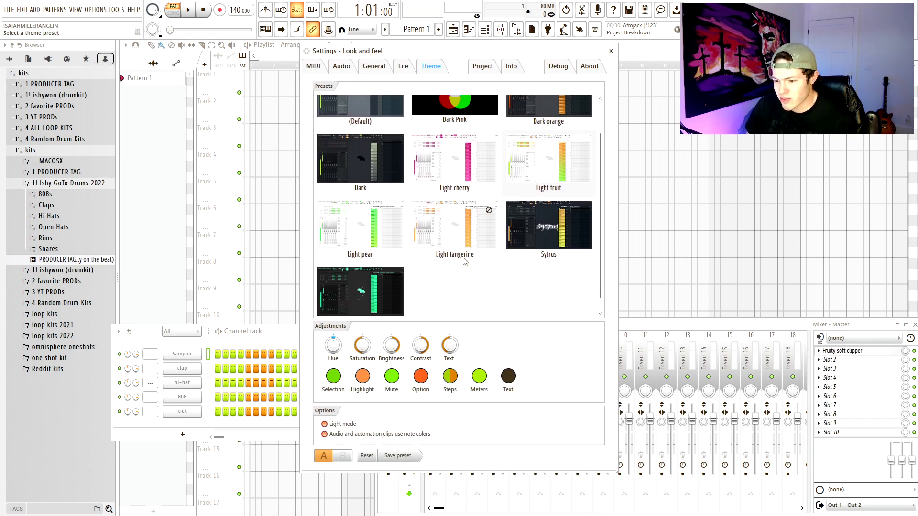
scroll(465, 262, down, 1)
click(371, 281)
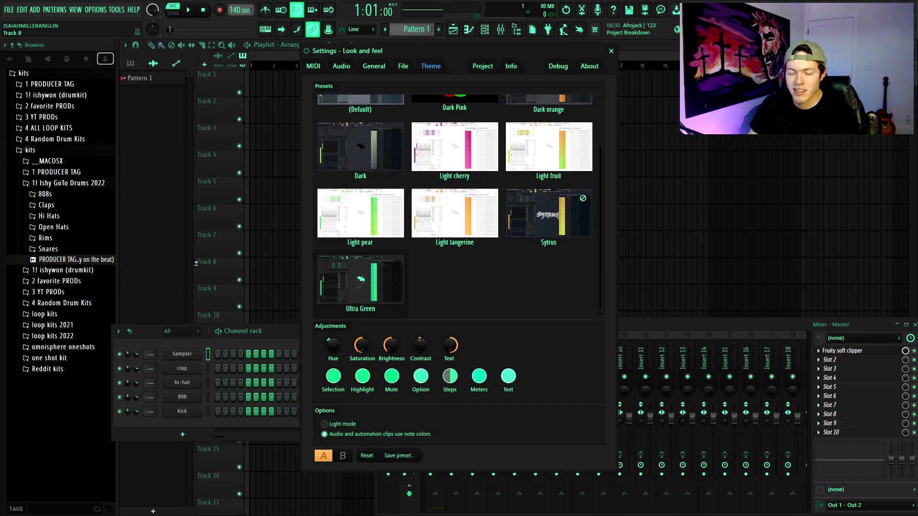
Compare theme variations A and B, settle on green A, and open the Mute colour picker.
scroll(470, 300, up, 1)
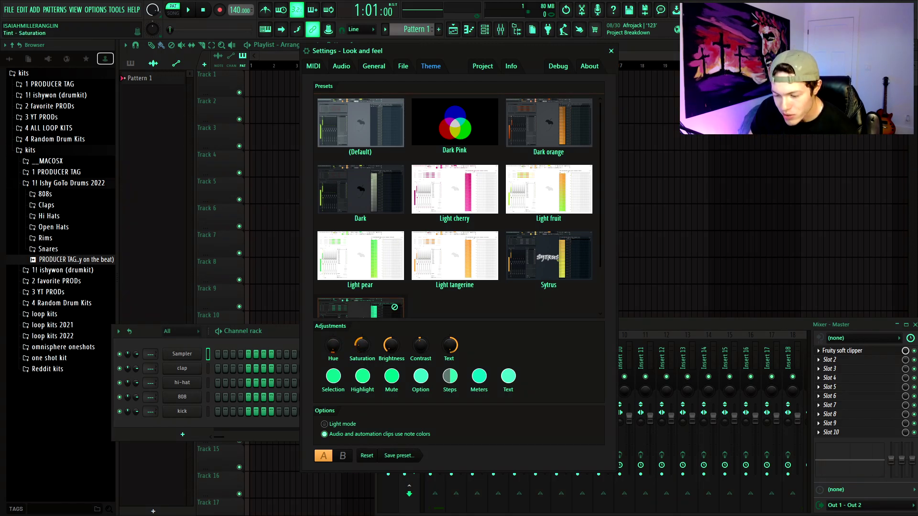
scroll(388, 347, up, 2)
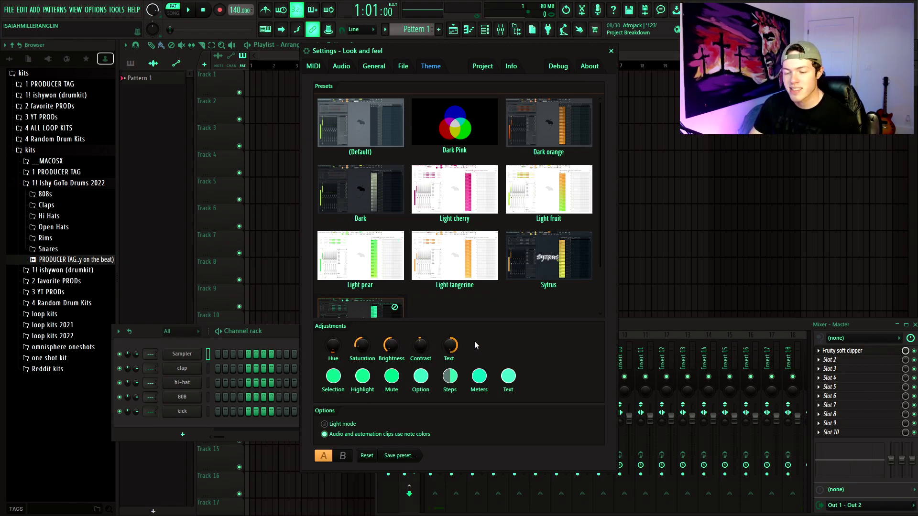
scroll(450, 345, up, 1)
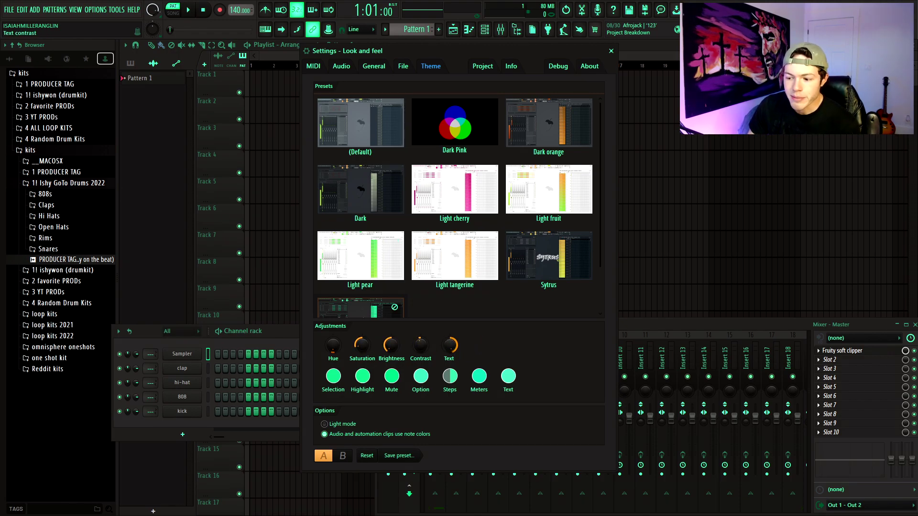
click(344, 457)
click(324, 455)
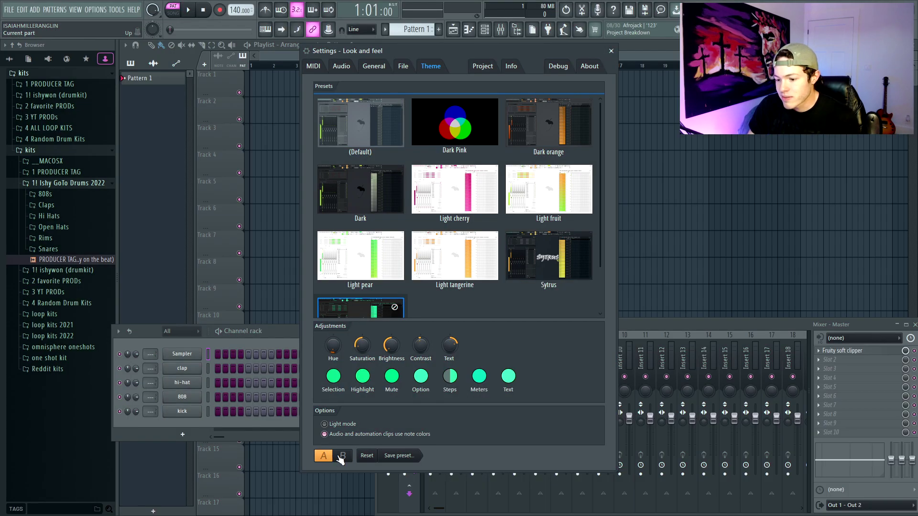
click(343, 456)
click(324, 457)
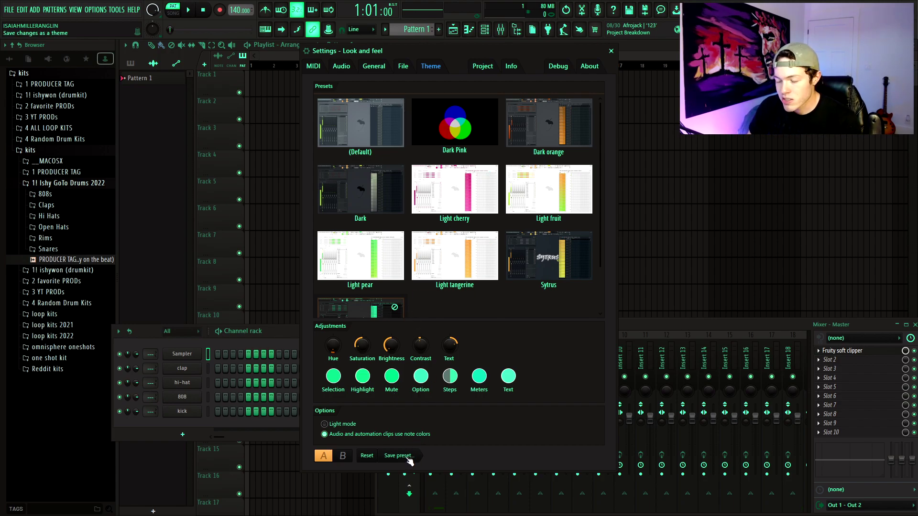
click(394, 378)
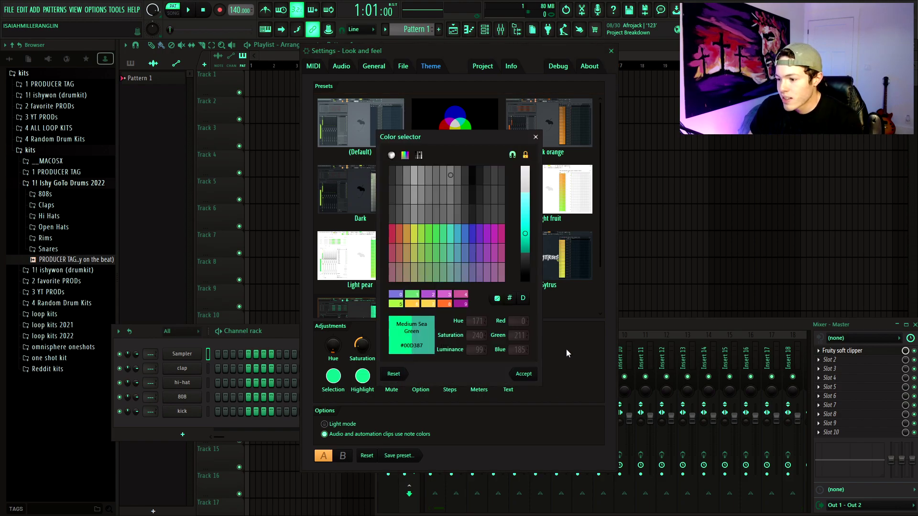
Apply the Light fruit preset and set its Selection colour to dark blue.
click(535, 137)
click(540, 205)
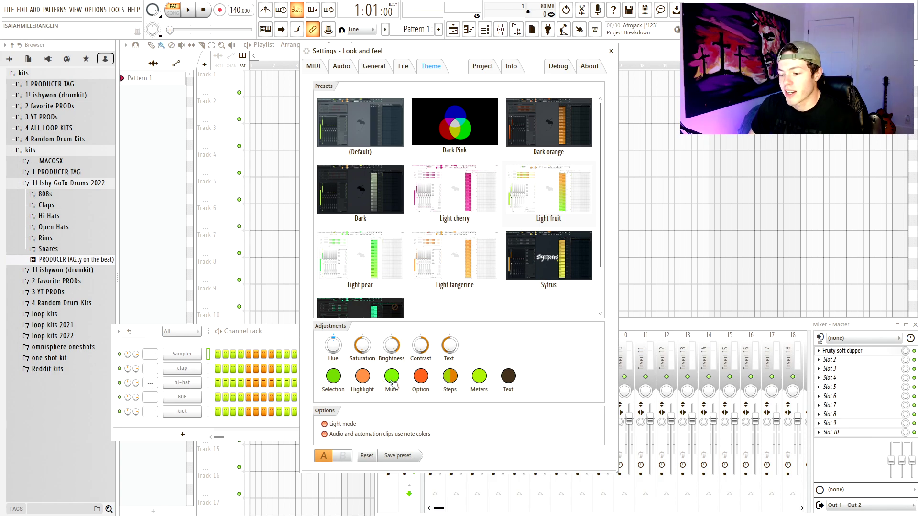
click(338, 379)
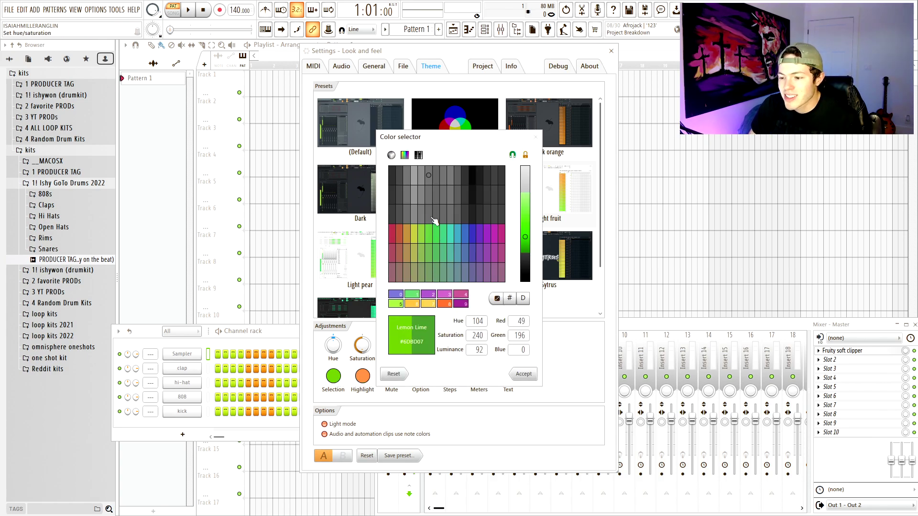
click(483, 240)
click(524, 374)
Set the Mute colour to dark blue and the Meters colour to steel blue.
click(420, 376)
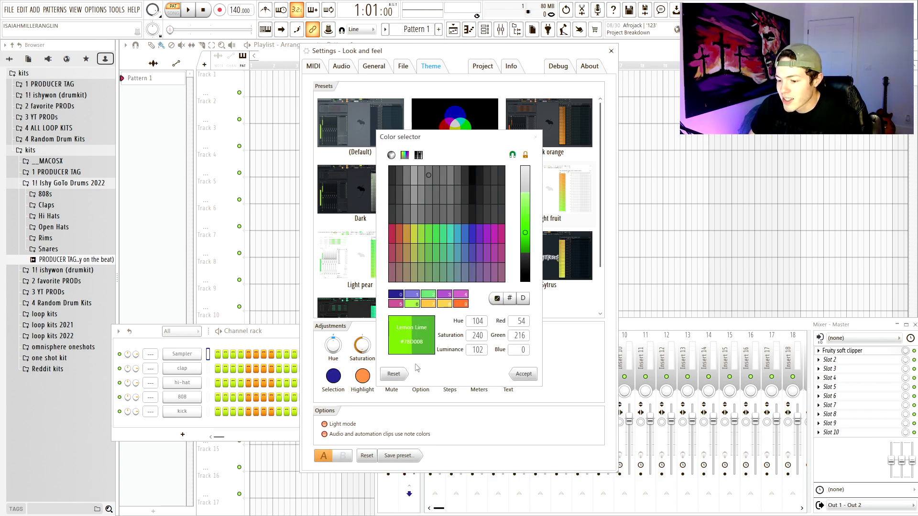
click(464, 239)
click(524, 374)
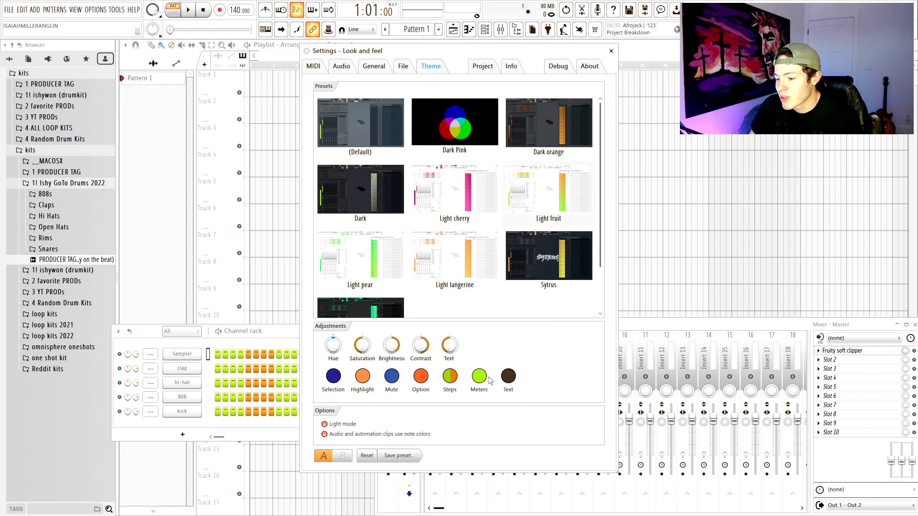
click(479, 376)
click(497, 234)
click(547, 374)
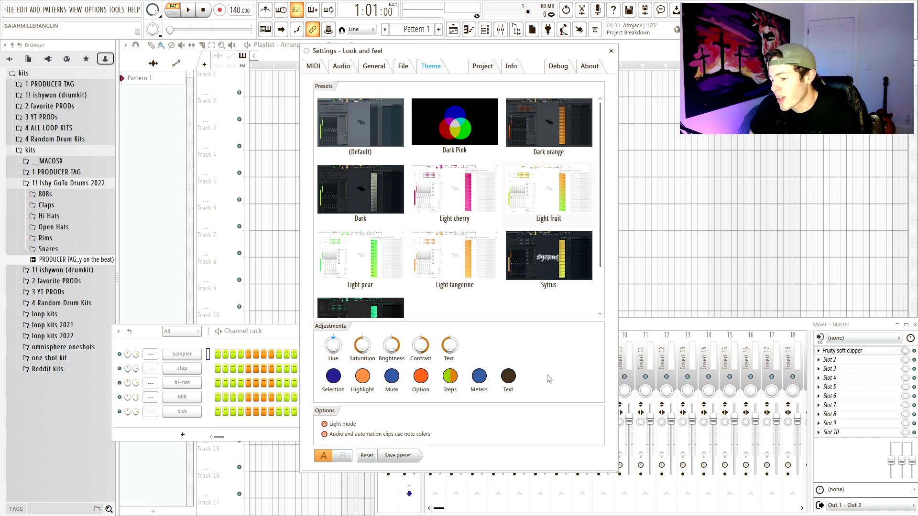
Make the odd step colours dark blue.
click(454, 380)
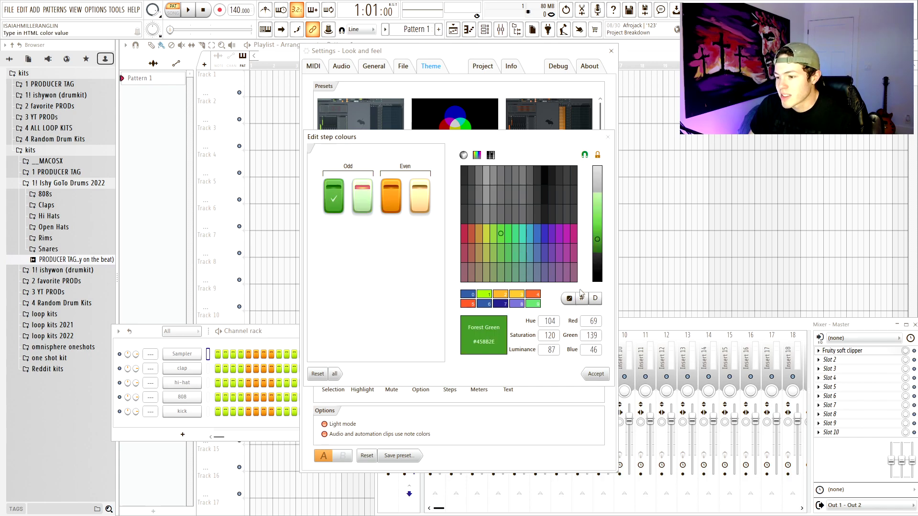
click(546, 238)
click(596, 374)
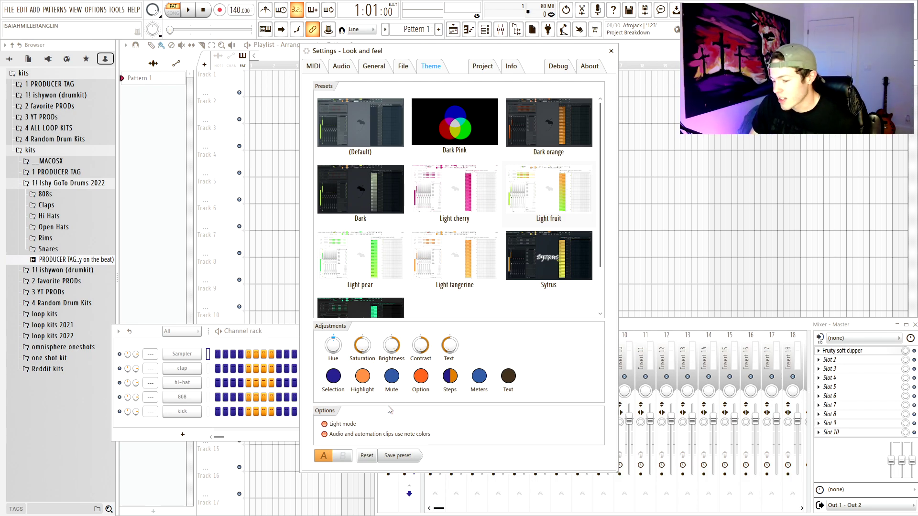
Save the current theme as a preset named DELETE.
click(417, 457)
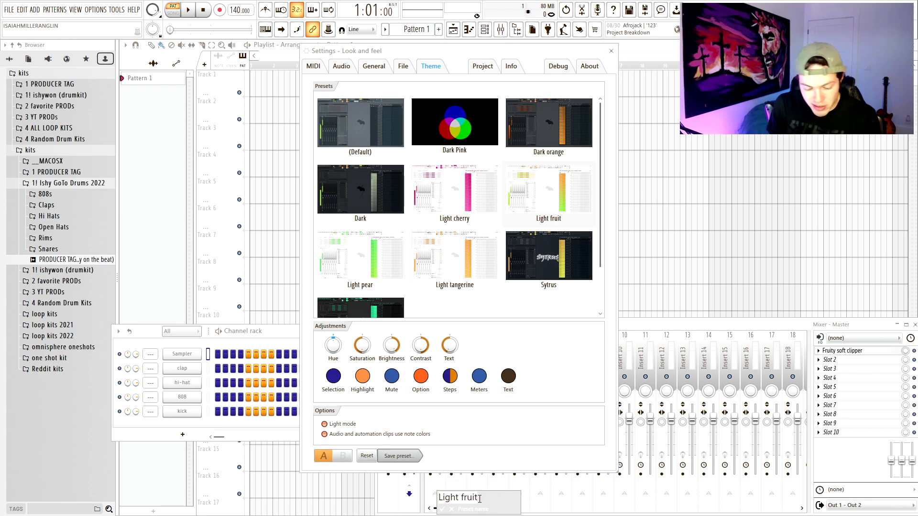
key(ctrl+a)
text(DELETE)
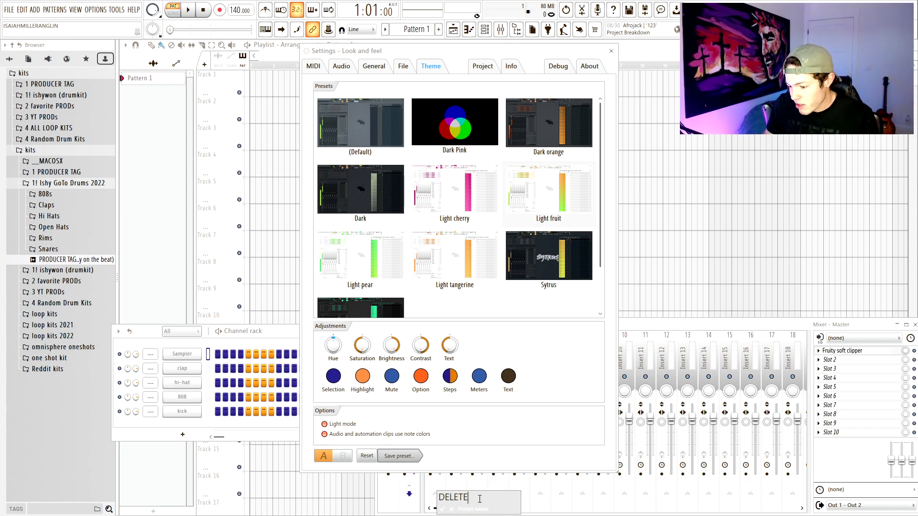
click(442, 509)
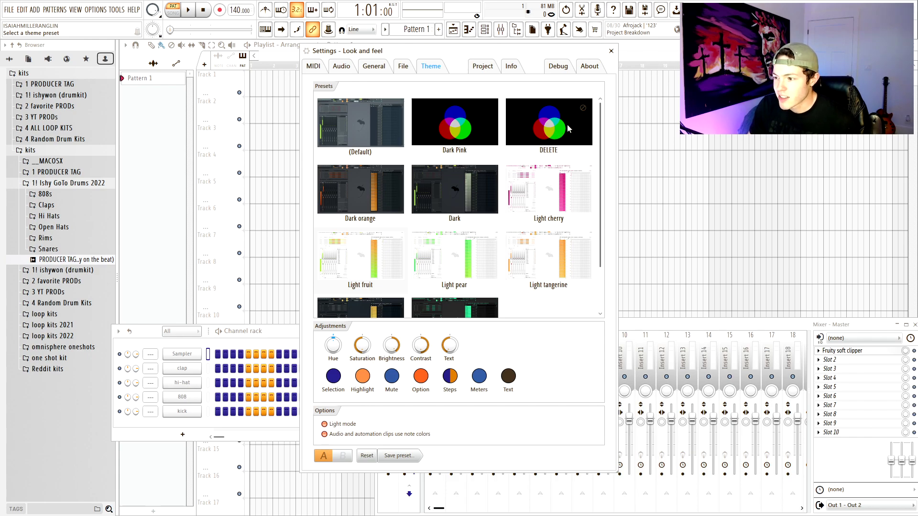
Delete the DELETE theme preset and close the Settings window.
click(535, 132)
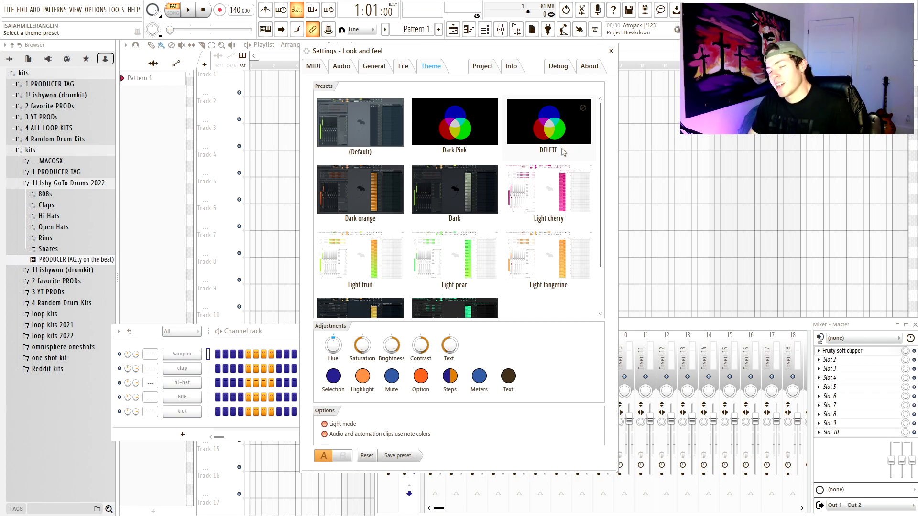
click(583, 108)
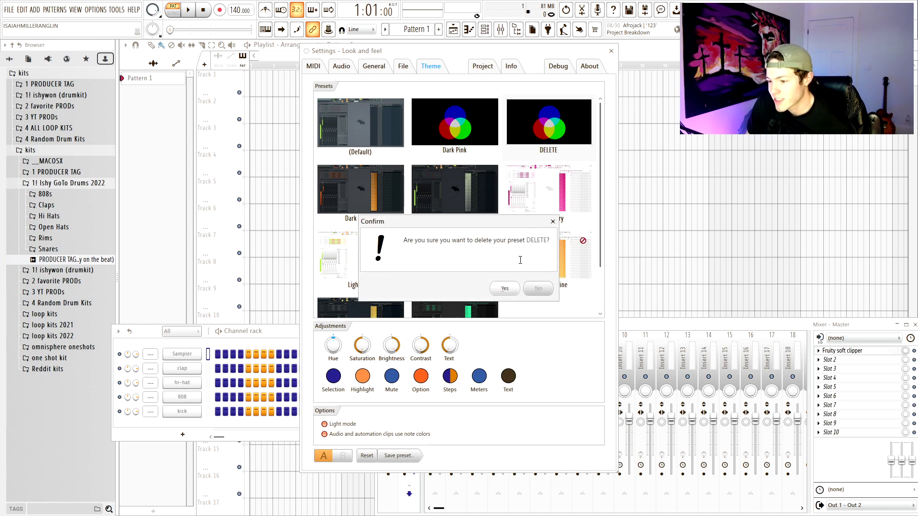
click(518, 289)
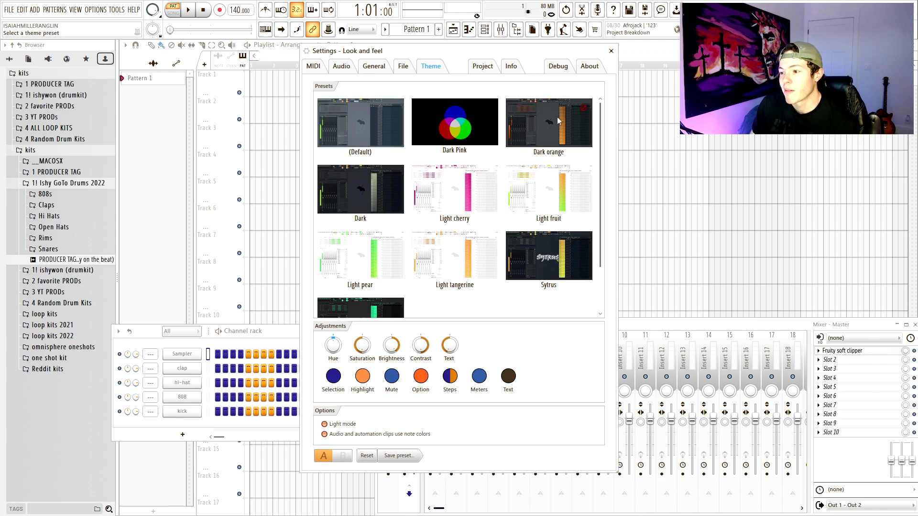
click(611, 51)
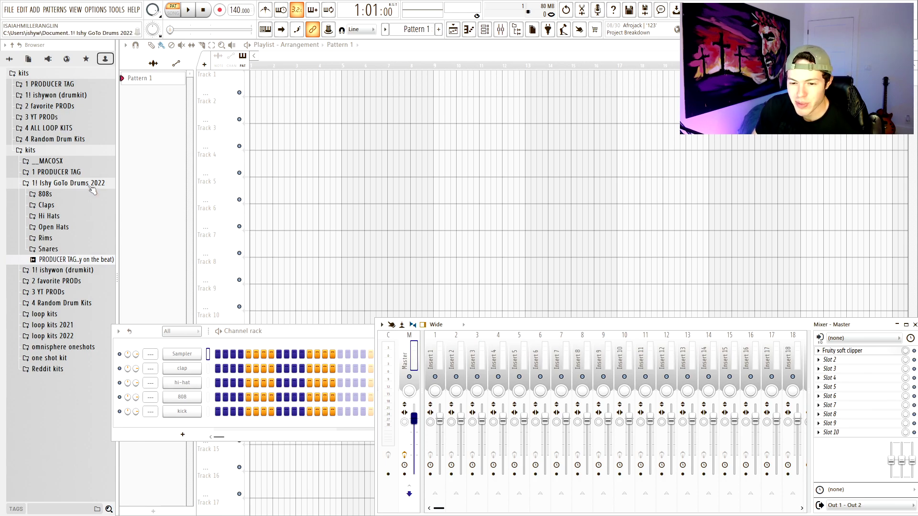
Expand the 808s folder under 1! Ishy GoTo Drums 2022 to show its four samples.
click(78, 197)
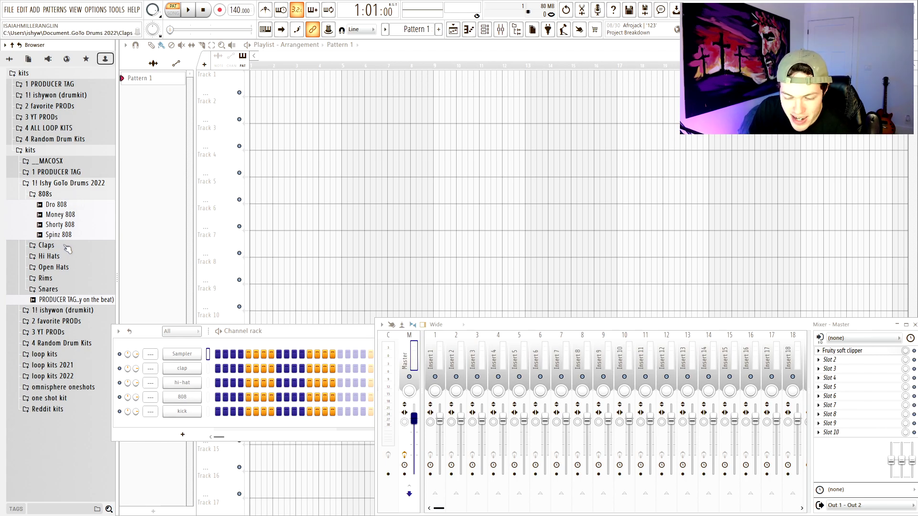
Preview an 808 sample so its 48 kHz, 32-bit waveform appears in the browser.
click(58, 235)
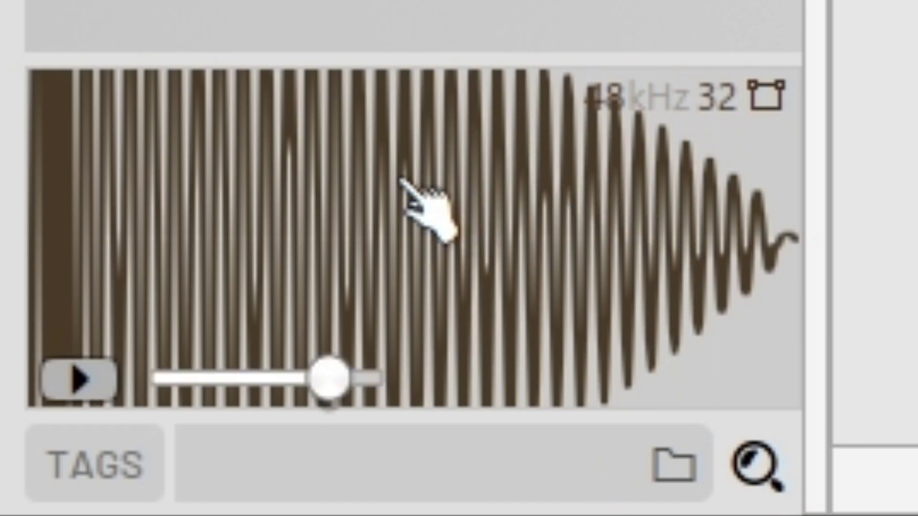